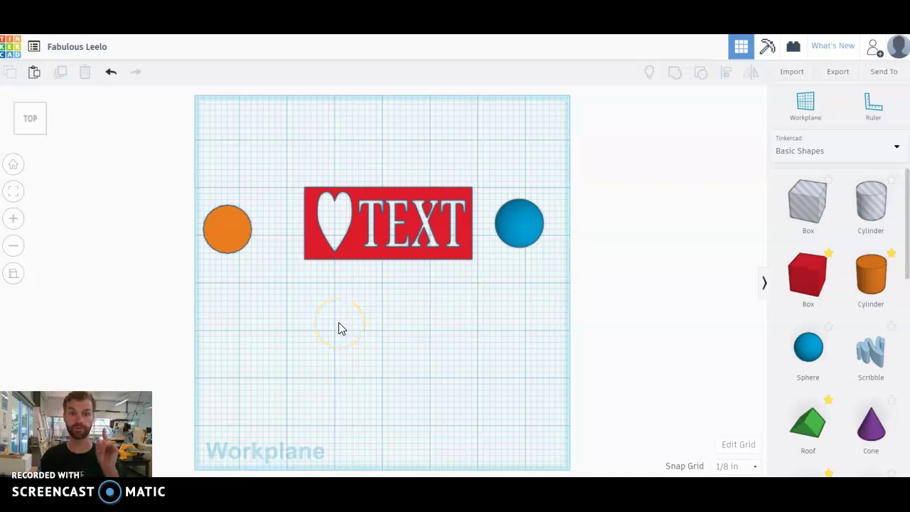
- Check the design from the front and delete the floating orange cylinder and the blue sphere
left_click(348, 327)
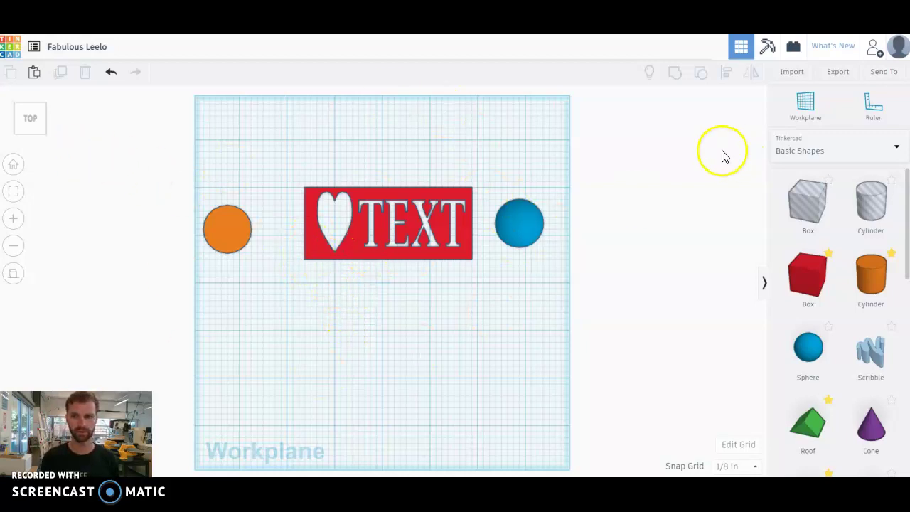
left_click(29, 125)
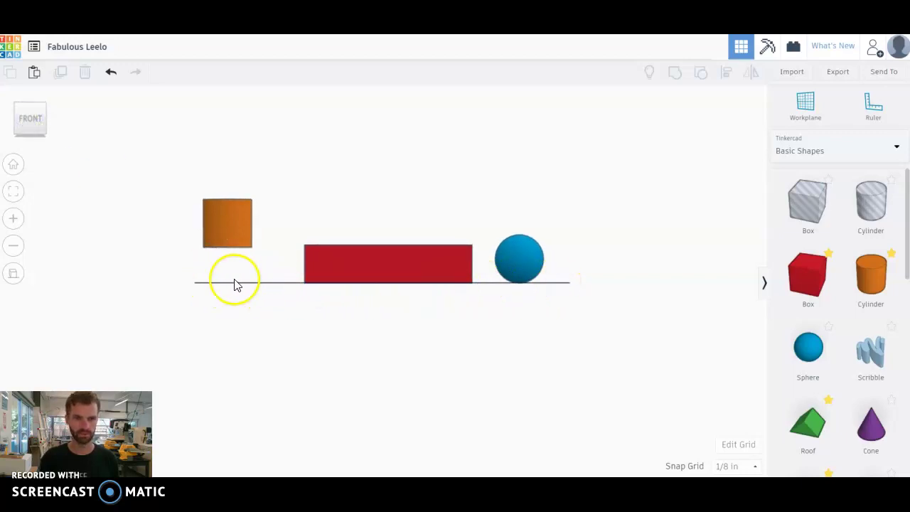
left_click(226, 232)
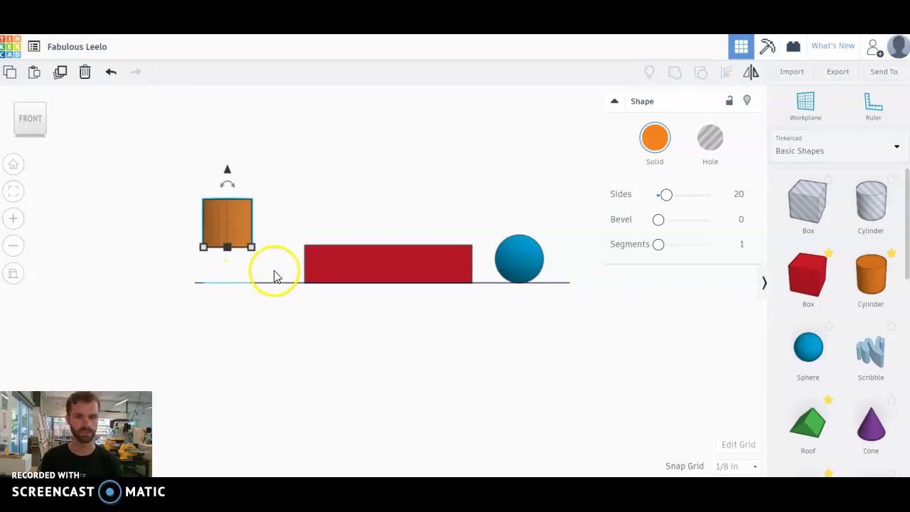
key("Delete")
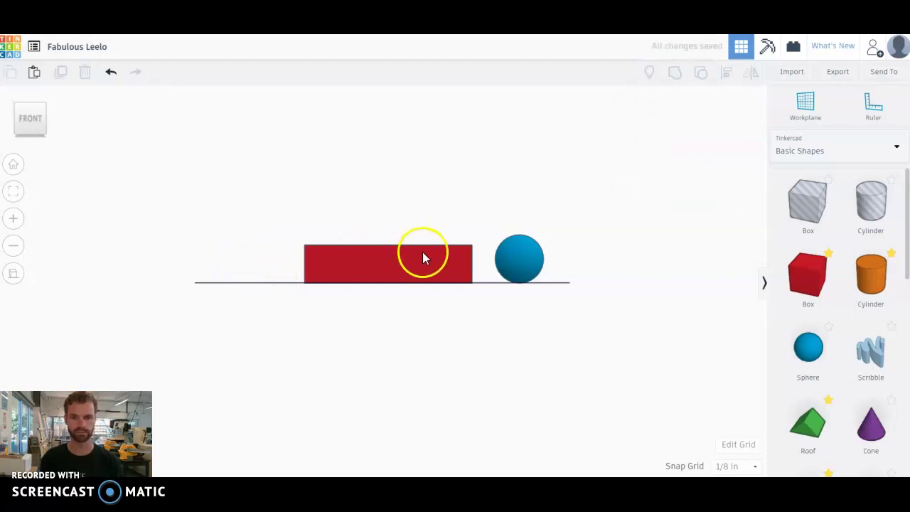
left_click(518, 269)
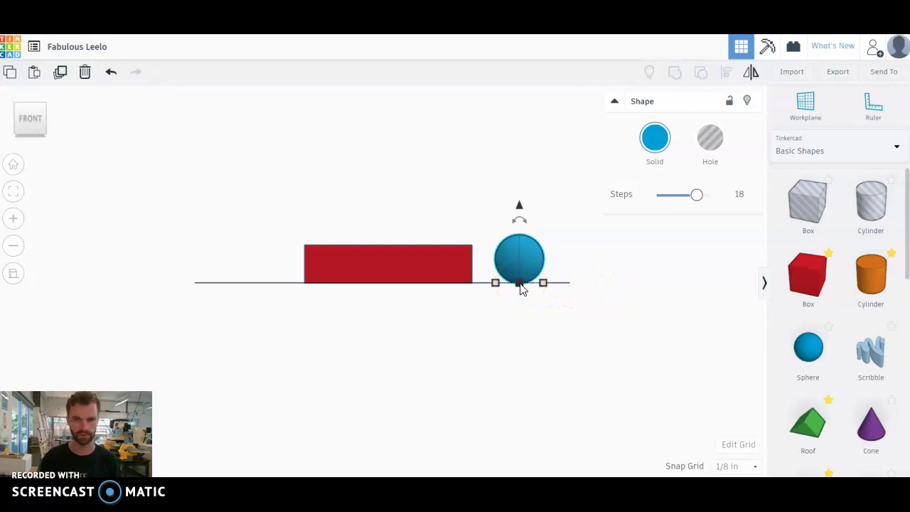
key("Delete")
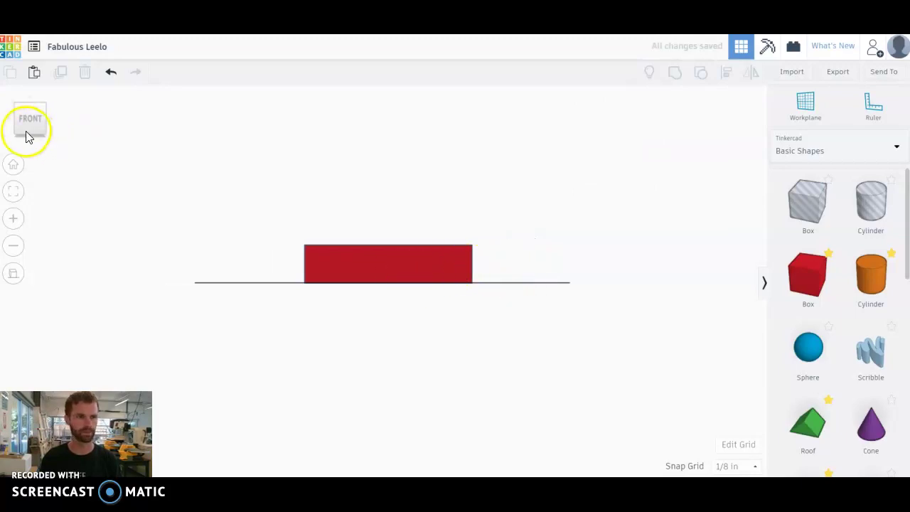
- Lower the red heart-and-TEXT block 1/4 in so that it cuts through the workplane
left_click(24, 127)
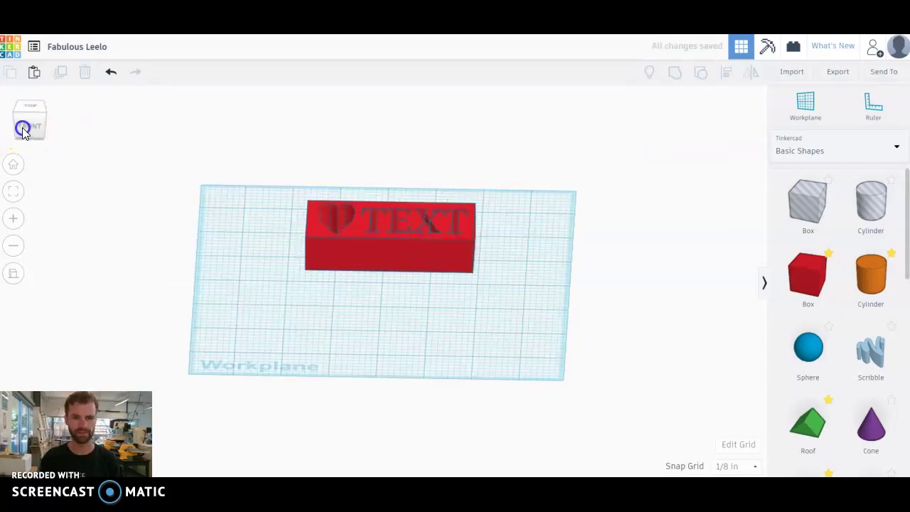
left_click(358, 266)
left_click_drag(388, 215, 386, 226)
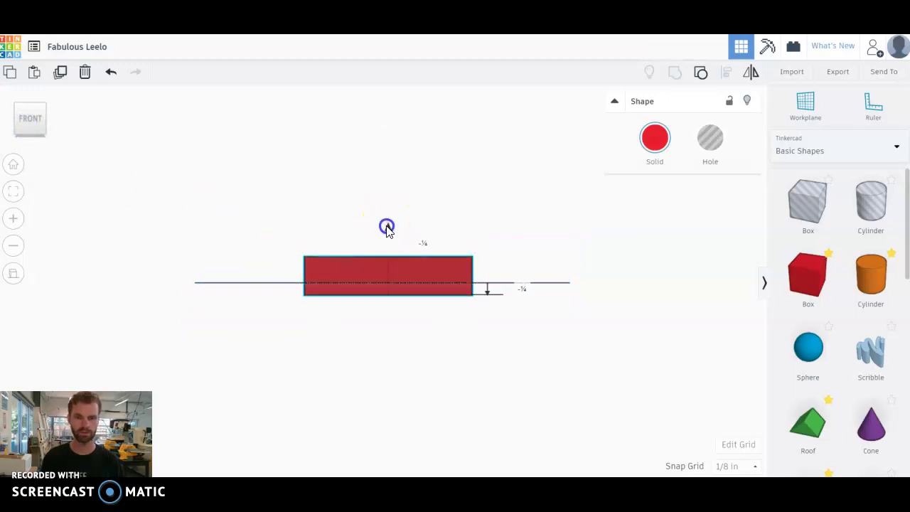
left_click(315, 206)
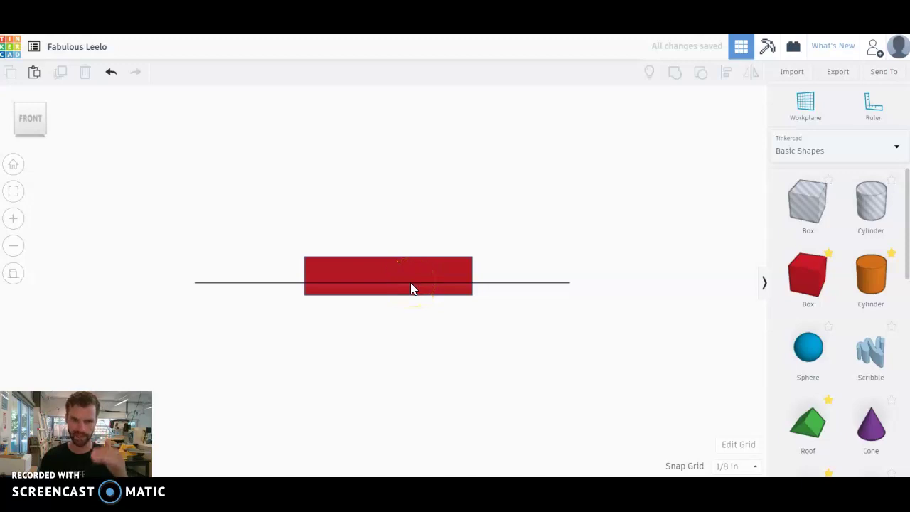
- Export everything in the design as an SVG file for laser cutting, from the top view
left_click(31, 121)
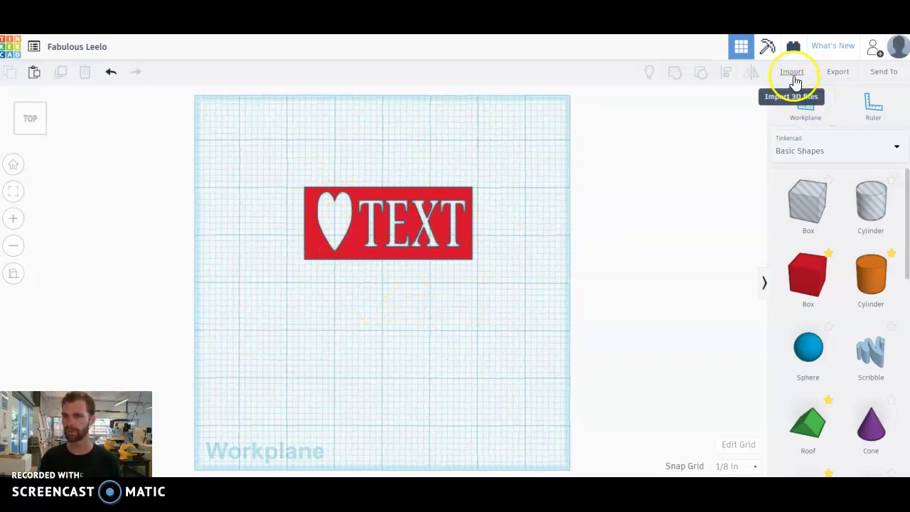
left_click(841, 75)
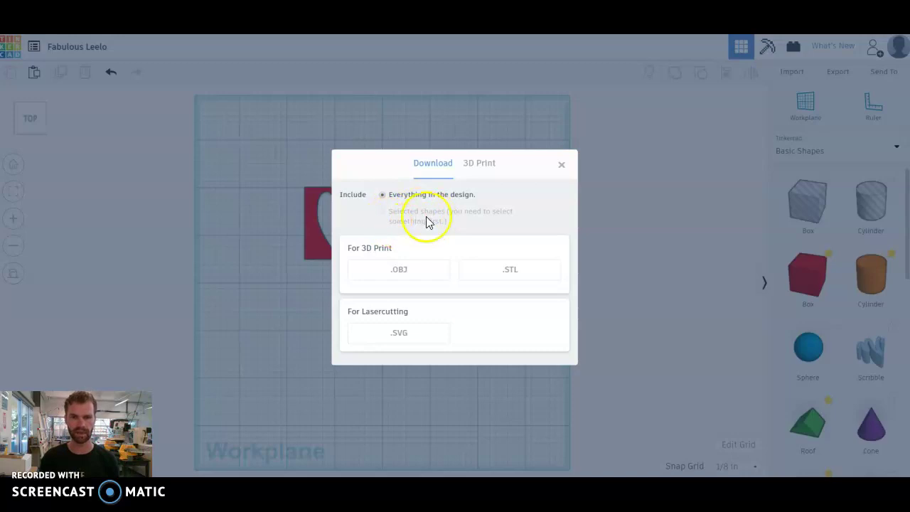
left_click(401, 331)
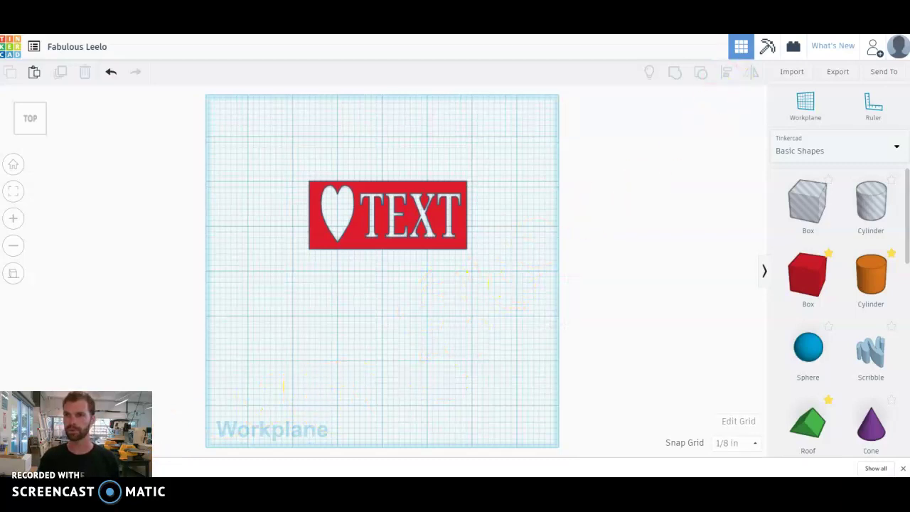
- Switch to the Glowforge design library and upload the Fabulous Leelo file as a new design
key("ctrl+Tab")
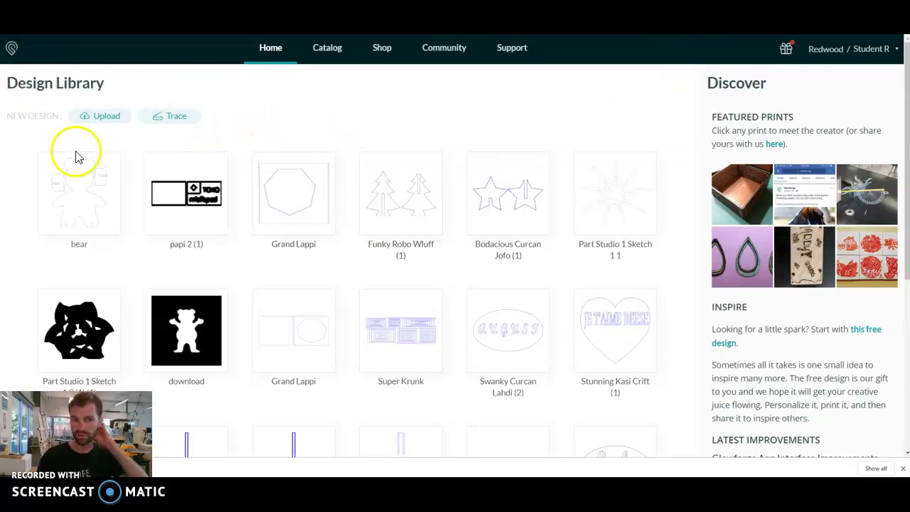
left_click(103, 120)
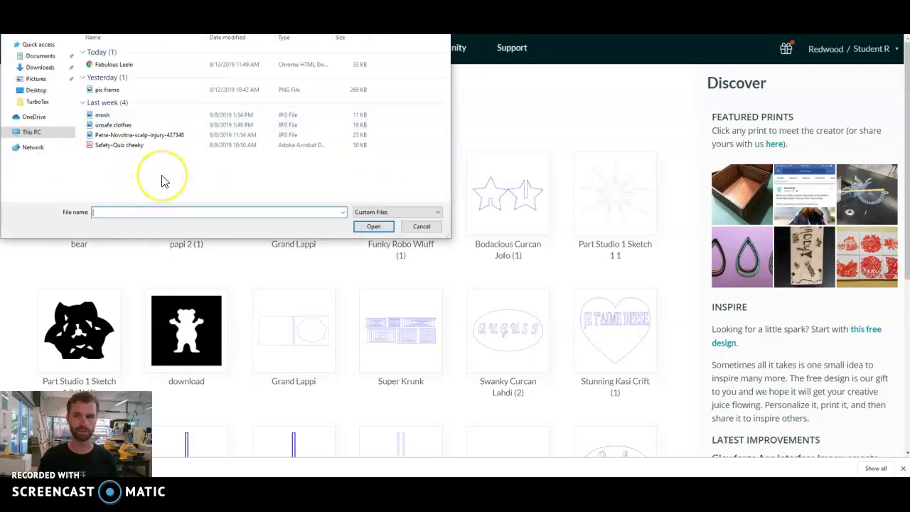
left_click(111, 64)
left_click(363, 227)
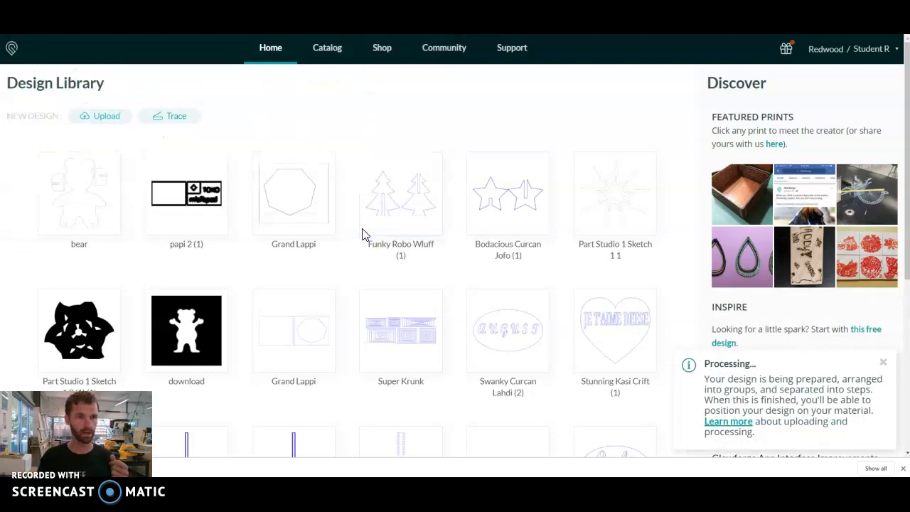
left_click(362, 238)
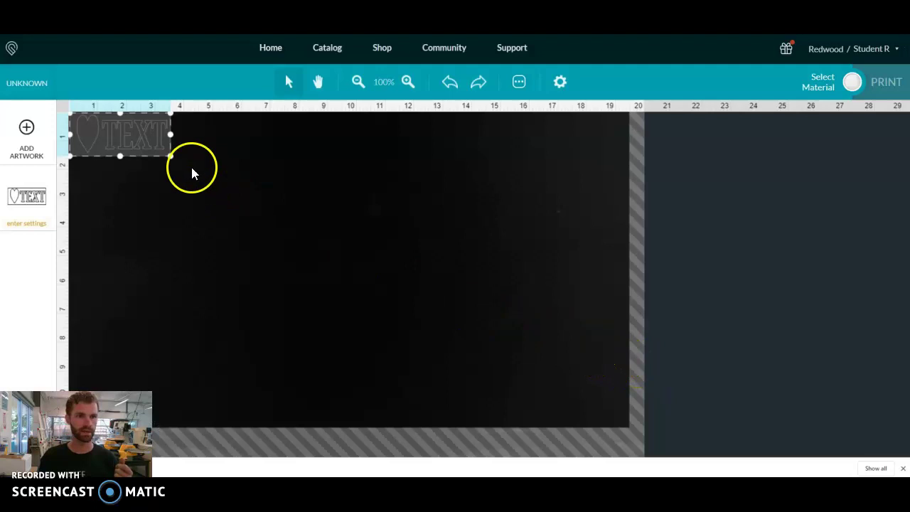
- Move the heart-and-TEXT artwork from the bed's corner to the area about 10.5 in across and 4.5 in down
left_click_drag(156, 153, 370, 262)
left_click(563, 278)
left_click(372, 267)
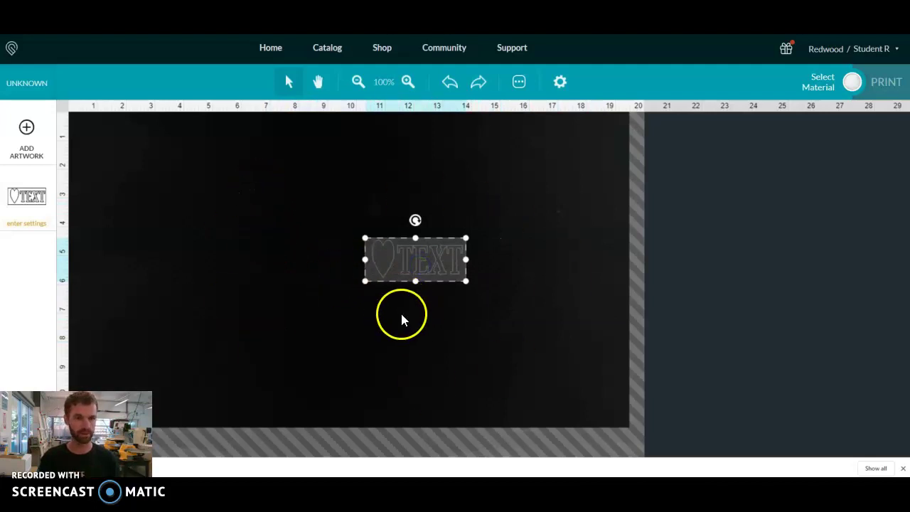
- Open the artwork's operation settings and assign the custom cut setting "3/16 plwood CUT!"
left_click(24, 224)
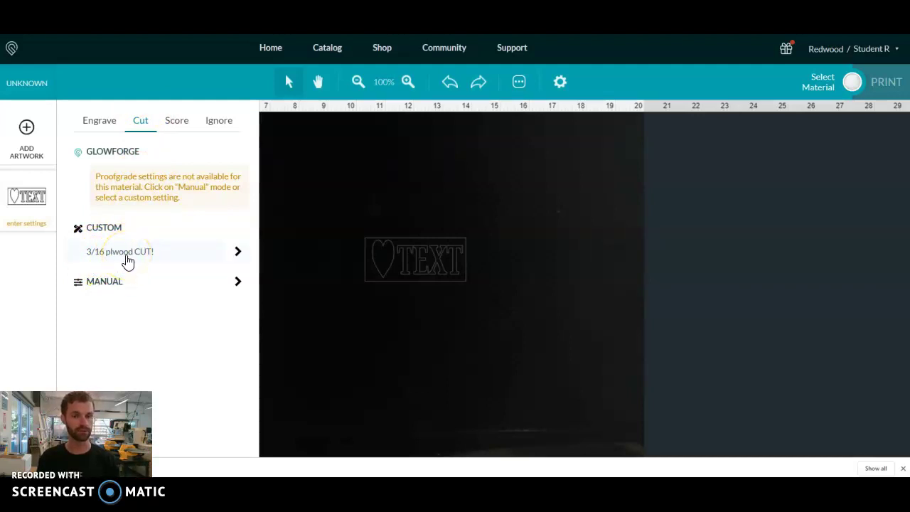
left_click(126, 255)
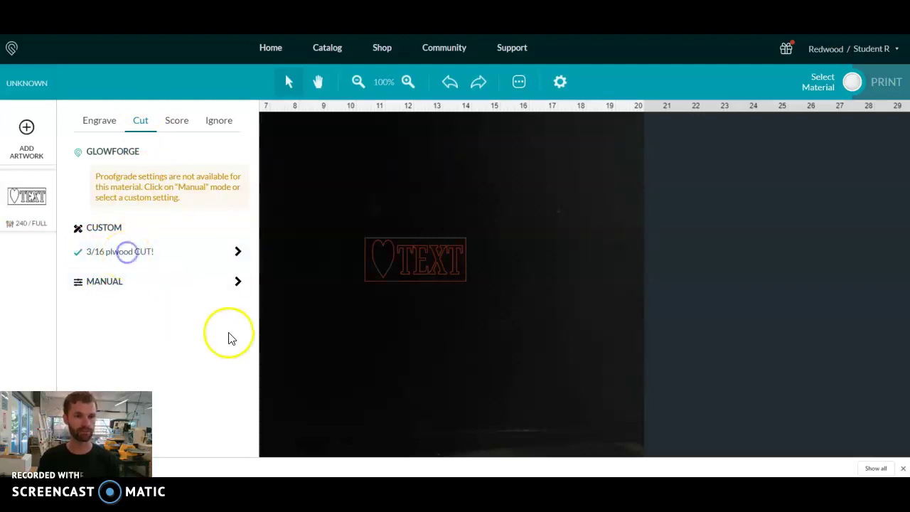
left_click(318, 326)
left_click(28, 200)
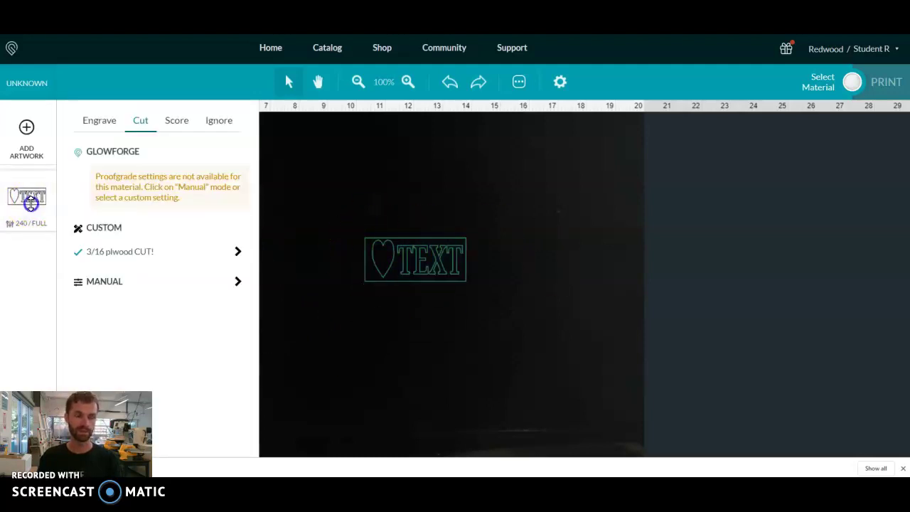
- Switch the artwork's operation to Score and then to Engrave to compare the available settings
left_click(176, 123)
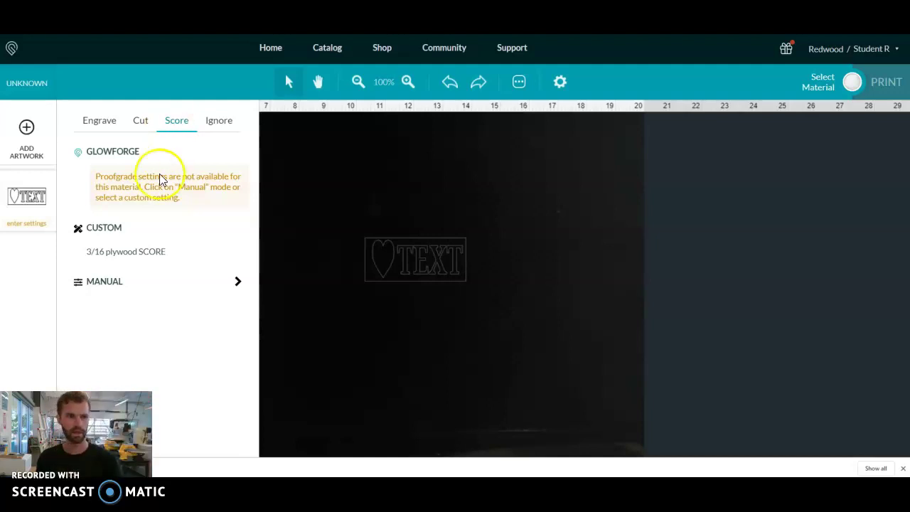
left_click(101, 125)
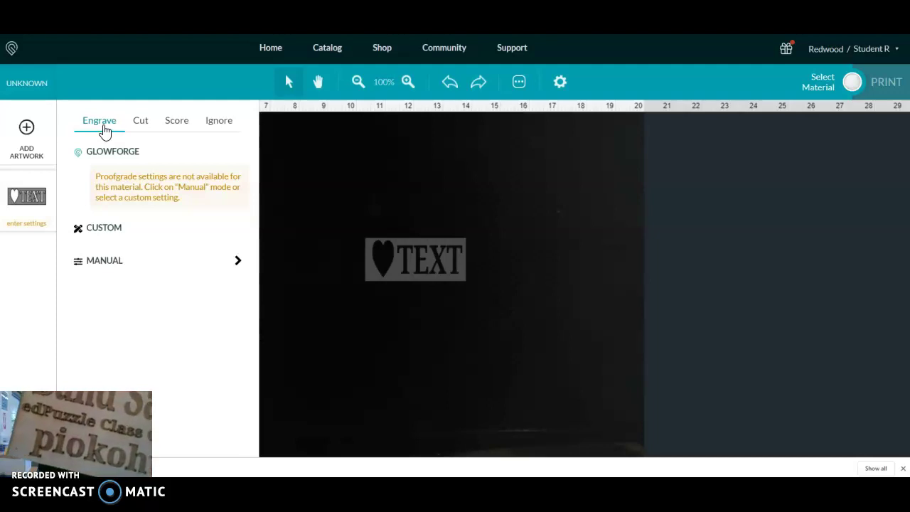
left_click(106, 132)
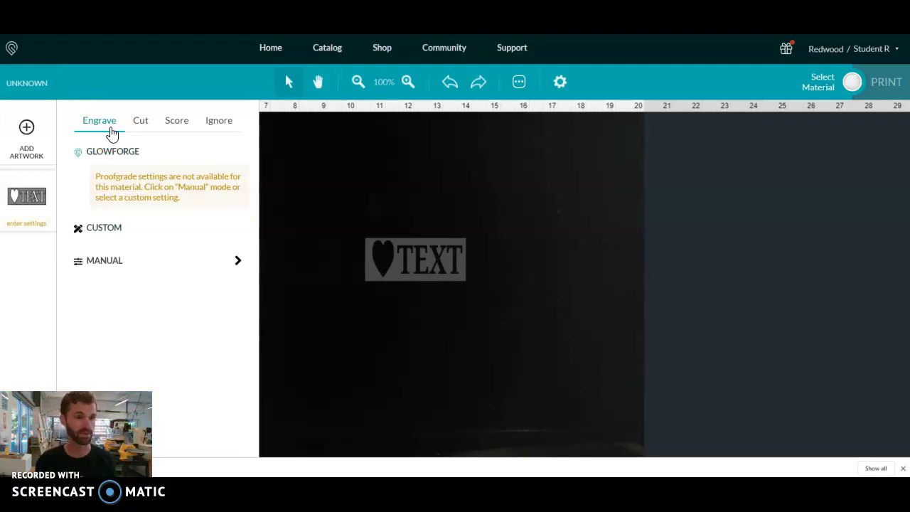
- Return the artwork's operation to Cut and reapply the "3/16 plwood CUT!" setting
left_click(131, 129)
left_click(136, 254)
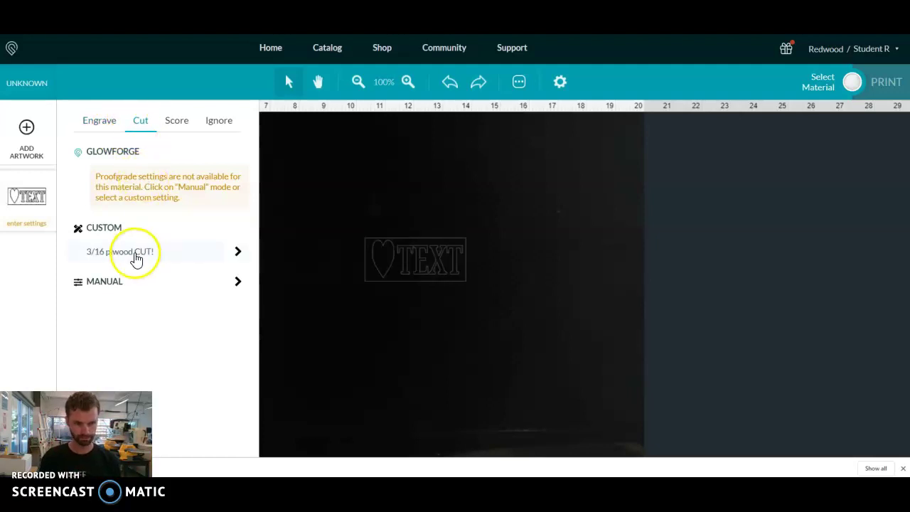
left_click(87, 255)
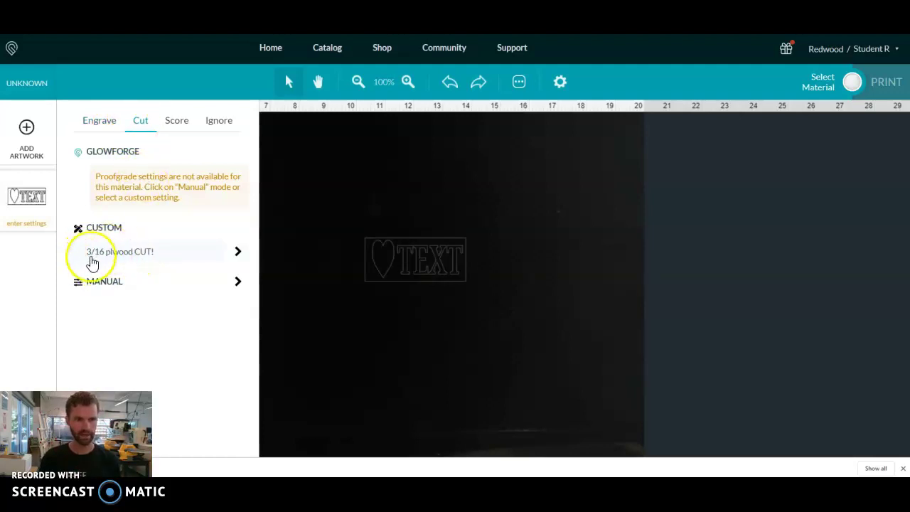
left_click(93, 259)
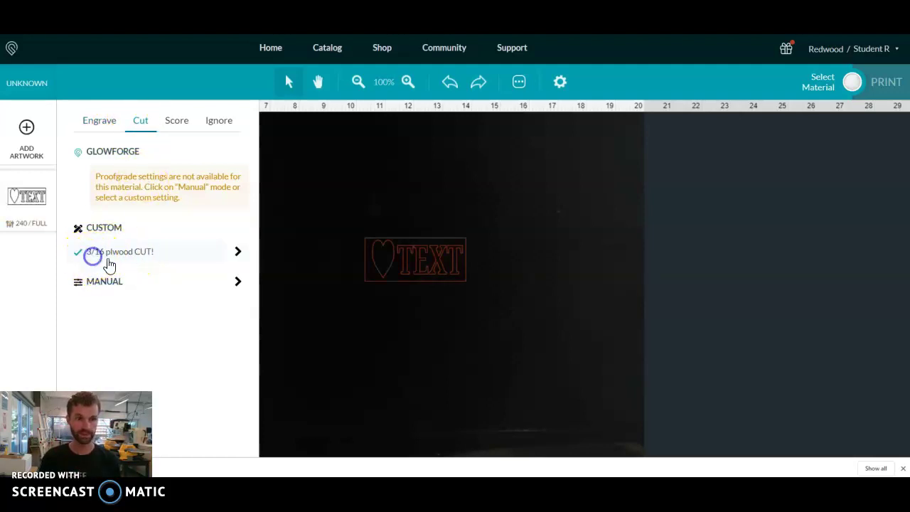
left_click(313, 231)
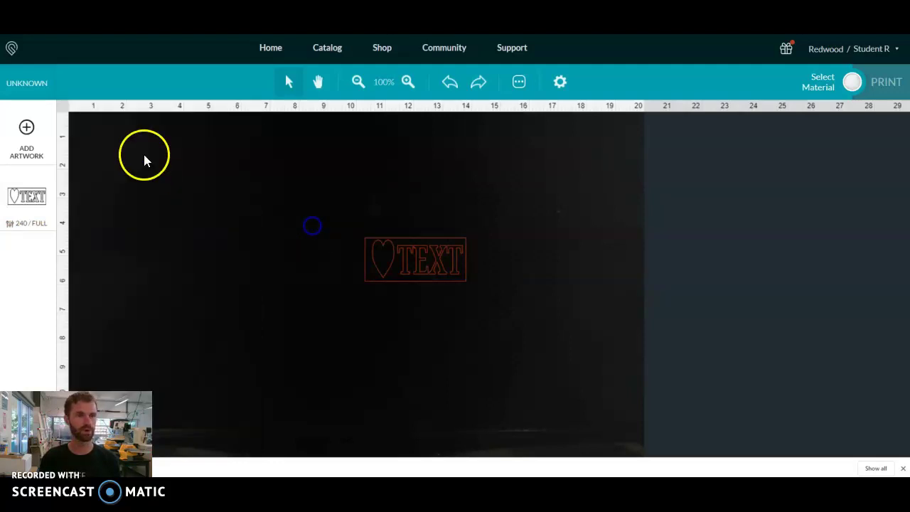
- Set the print material to uncertified material with a thickness of 3/16 in
left_click(44, 82)
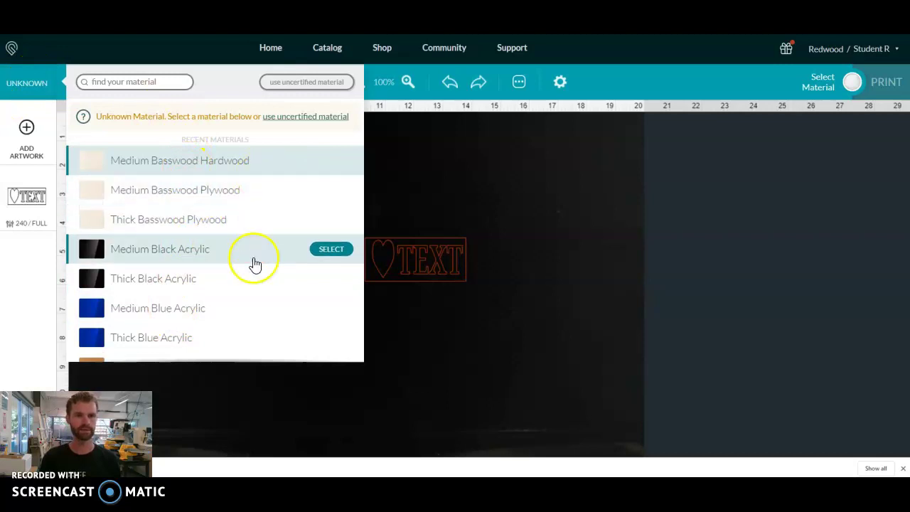
mouse_move(304, 169)
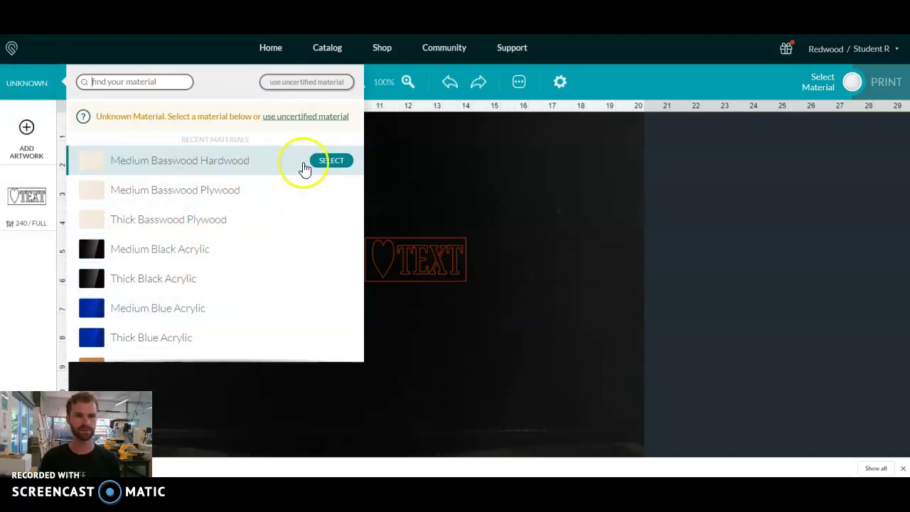
left_click(296, 82)
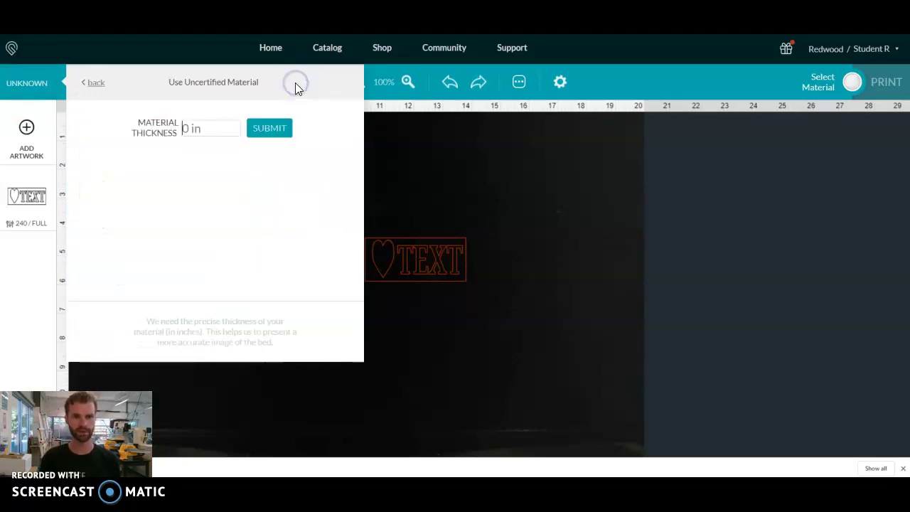
type("3/16")
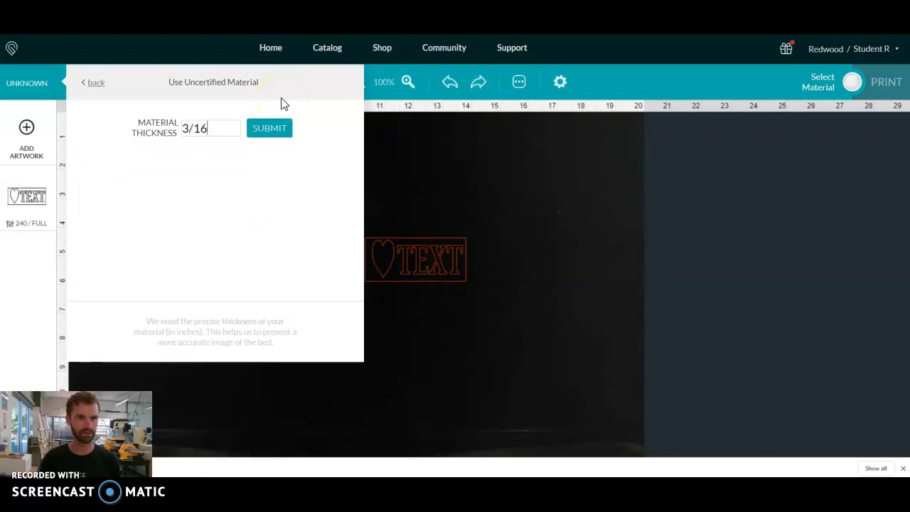
key("Return")
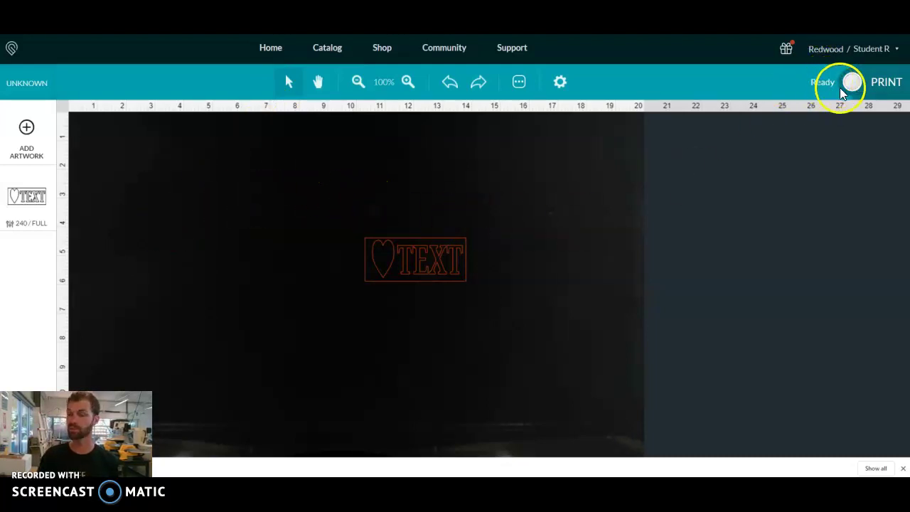
- Move the heart-and-TEXT artwork about 2 in toward the bed's horizontal centre and try to start the print
left_click_drag(427, 256, 363, 265)
left_click(888, 83)
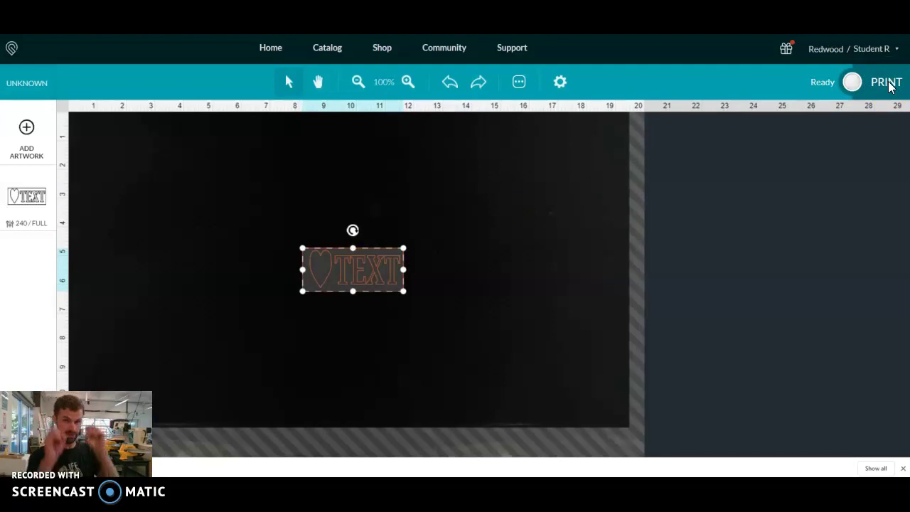
left_click(864, 84)
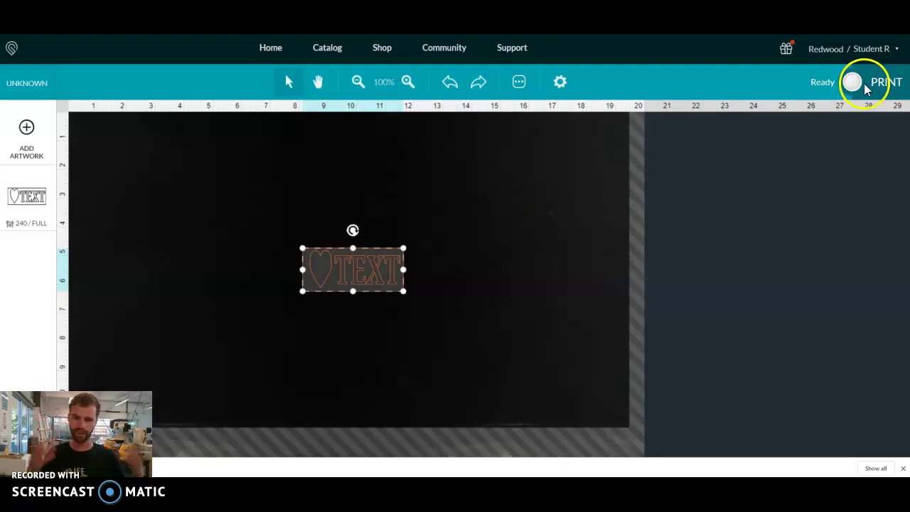
left_click(879, 85)
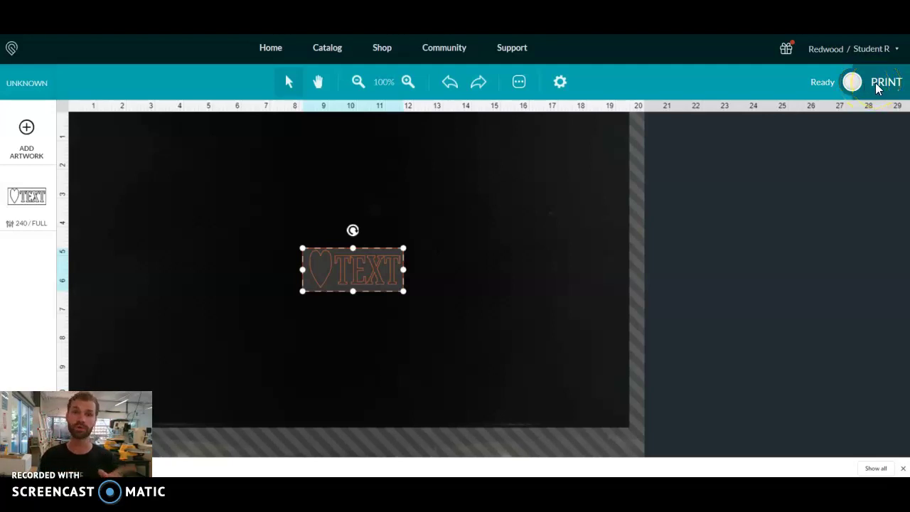